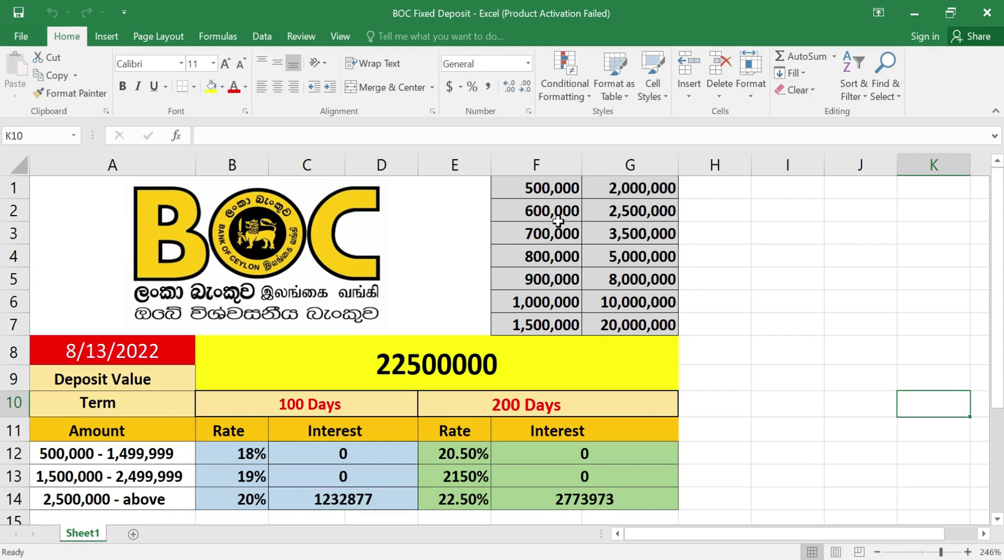
Replace the deposit value in the merged cell B8 with 500000 to calculate its 100-day and 200-day interest
{"action": "left_click", "coordinate": [437, 363]}
{"action": "key", "text": "BackSpace"}
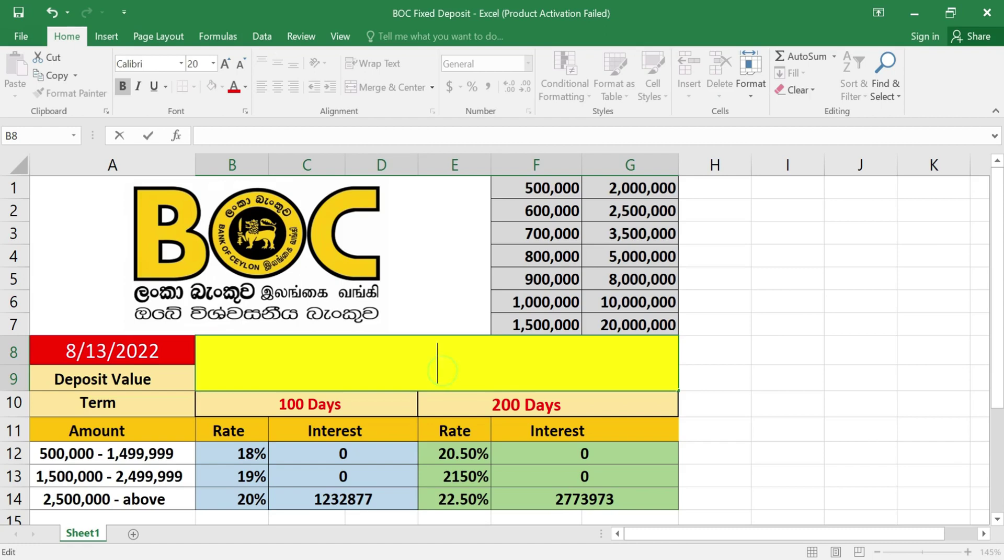
{"action": "type", "text": "500000"}
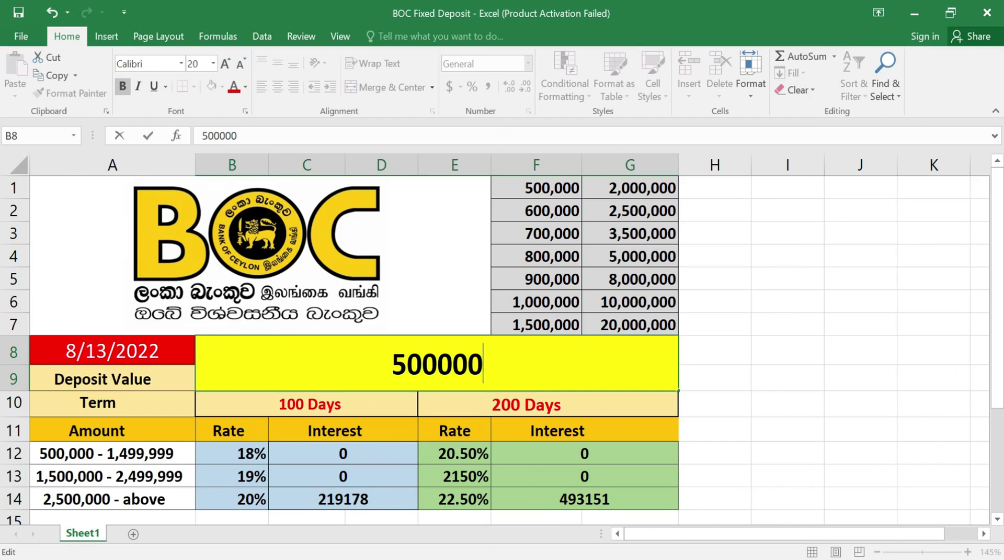
{"action": "key", "text": "Return"}
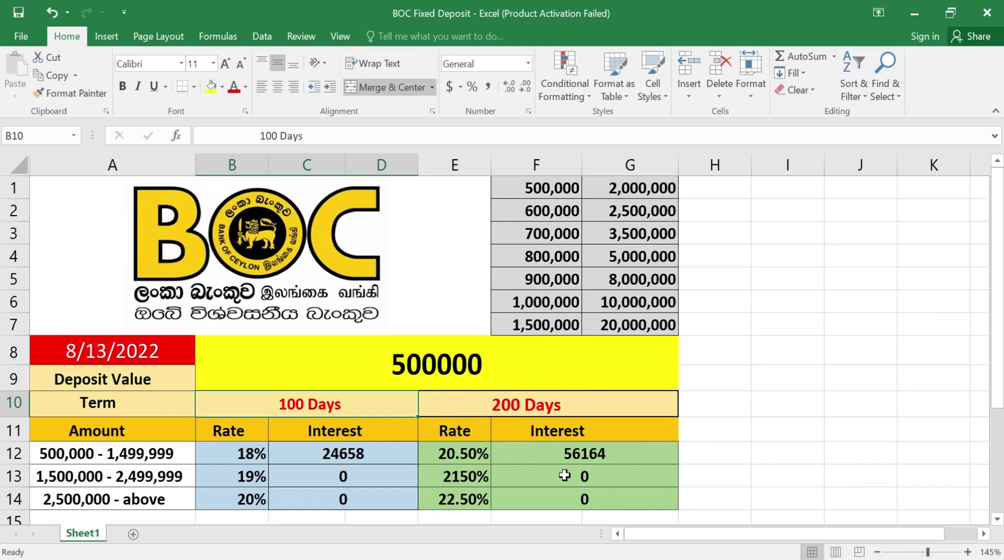
Set the deposit value in cell B8 to 600000 to recalculate the interest for both terms
{"action": "double_click", "coordinate": [485, 369]}
{"action": "key", "text": "BackSpace"}
{"action": "key", "text": "BackSpace"}
{"action": "key", "text": "BackSpace"}
{"action": "key", "text": "BackSpace"}
{"action": "key", "text": "BackSpace"}
{"action": "key", "text": "BackSpace"}
{"action": "type", "text": "600000"}
{"action": "key", "text": "Return"}
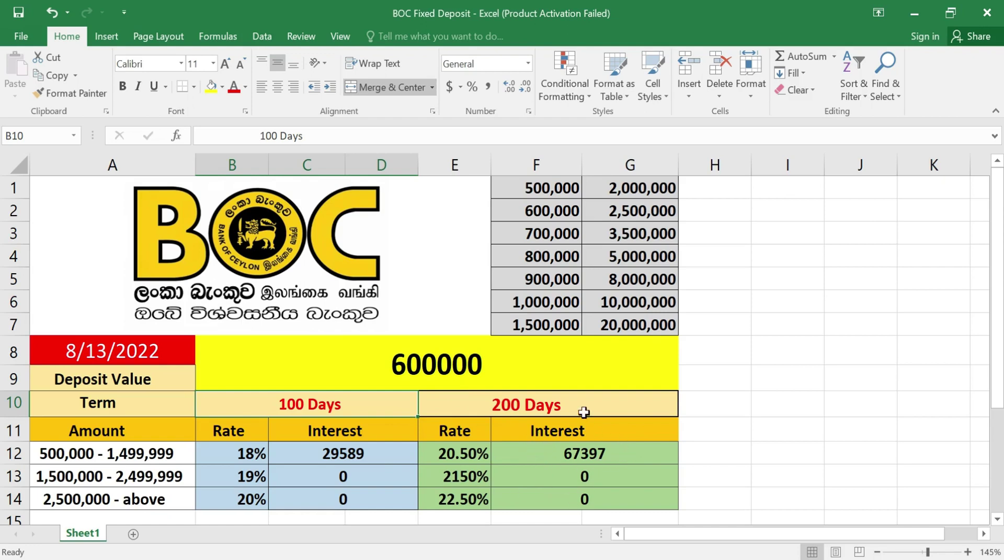
Set the deposit value in cell B8 to 700000 to recalculate the interest for both terms
{"action": "left_click", "coordinate": [470, 365]}
{"action": "double_click", "coordinate": [470, 365]}
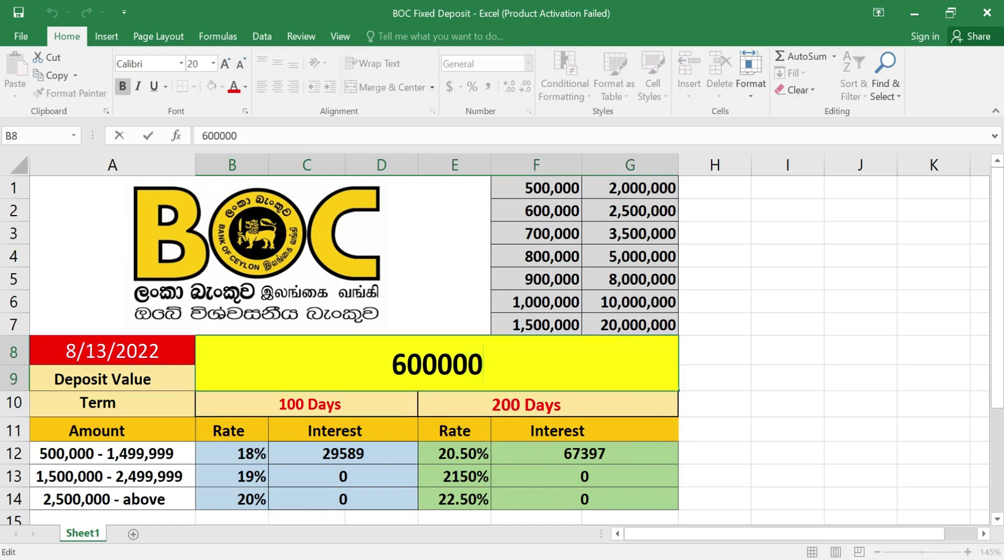
{"action": "left_click", "coordinate": [408, 363]}
{"action": "key", "text": "BackSpace"}
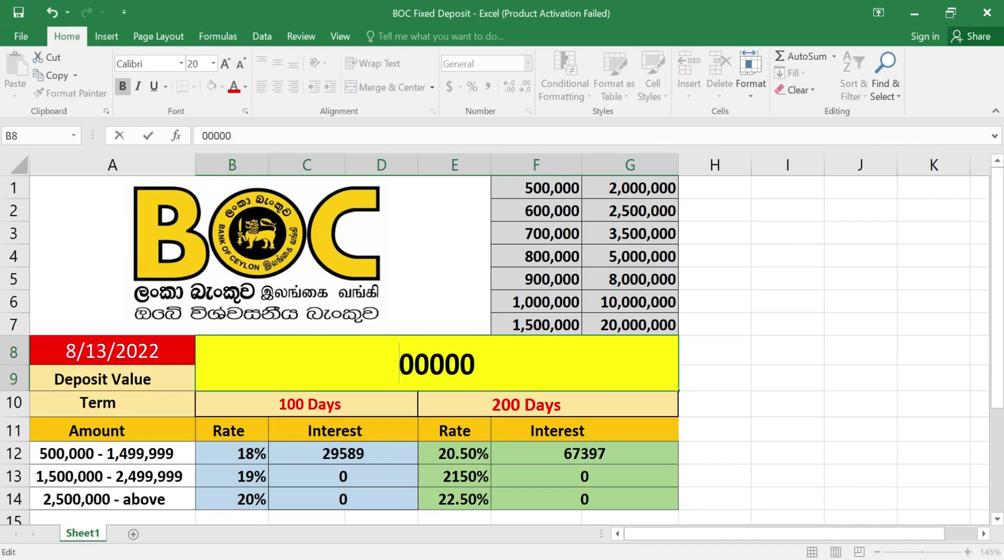
{"action": "type", "text": "7"}
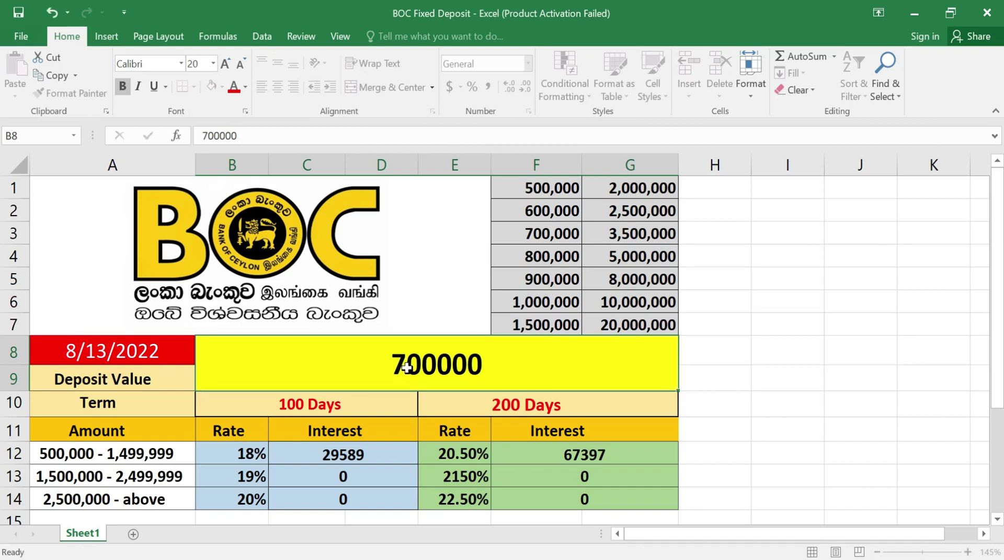
{"action": "key", "text": "Return"}
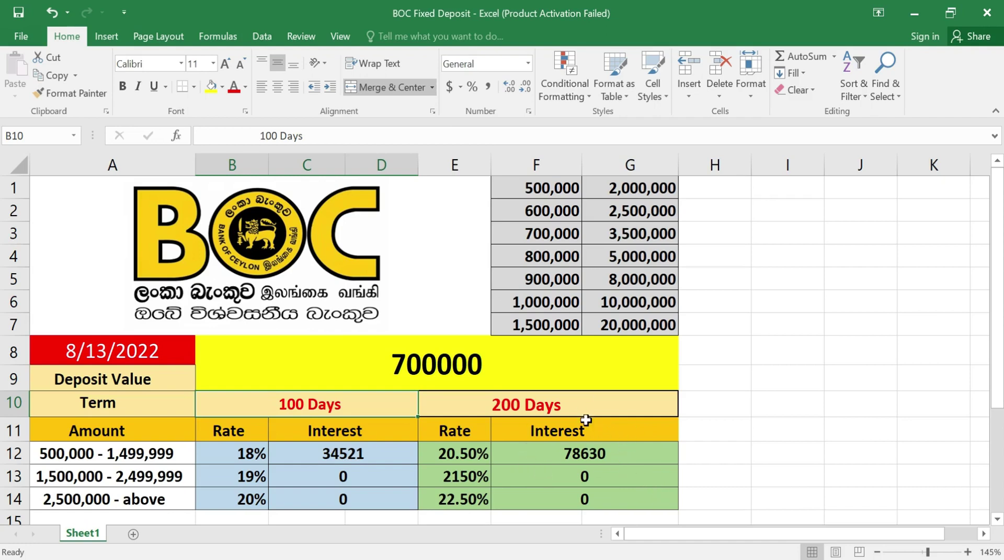
Set the deposit value in cell B8 to 800000 to recalculate the interest for both terms
{"action": "left_click", "coordinate": [402, 365]}
{"action": "double_click", "coordinate": [402, 365]}
{"action": "key", "text": "BackSpace"}
{"action": "type", "text": "8"}
{"action": "key", "text": "Return"}
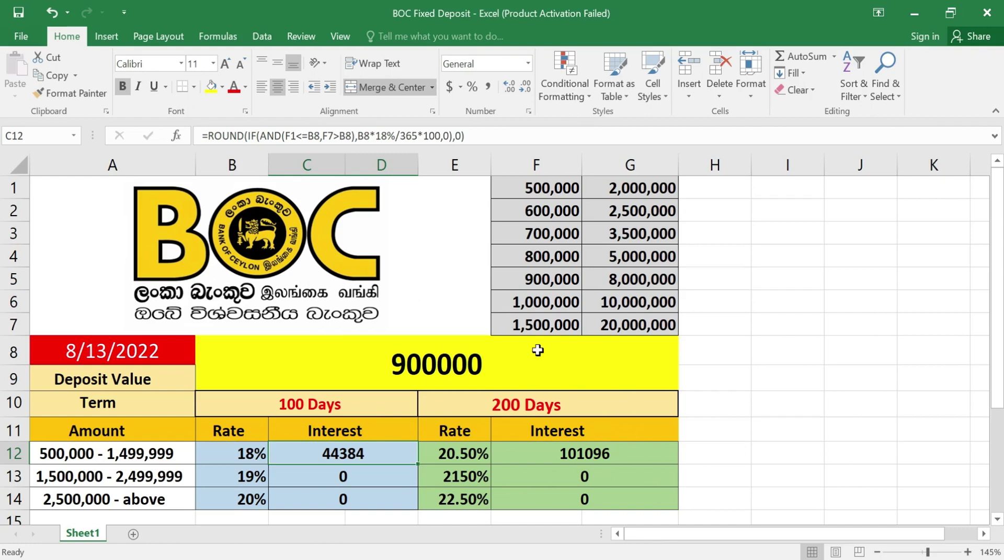
Set the deposit value in cell B8 to 1000000 to recalculate the interest for both terms
{"action": "left_click", "coordinate": [405, 366]}
{"action": "double_click", "coordinate": [405, 366]}
{"action": "key", "text": "BackSpace"}
{"action": "type", "text": "00"}
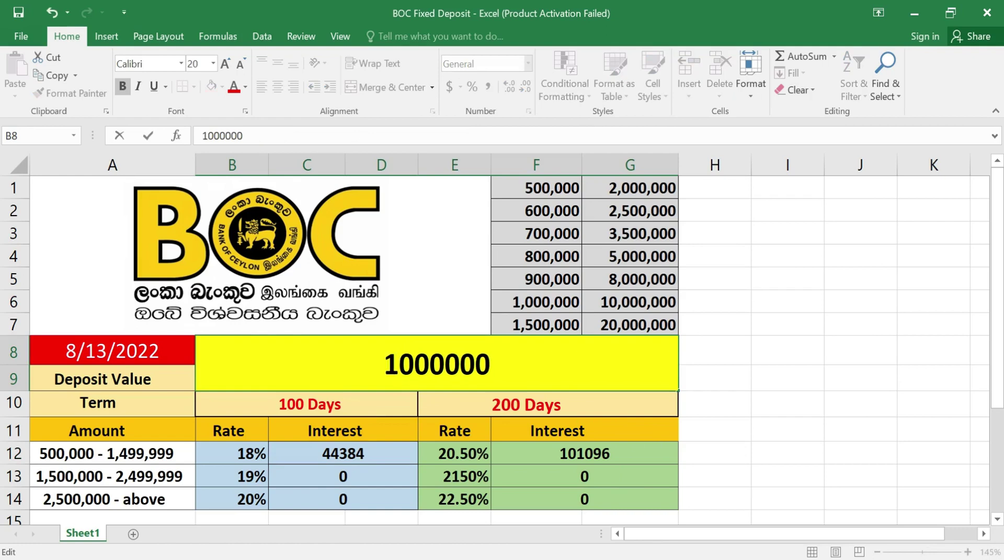
{"action": "key", "text": "Return"}
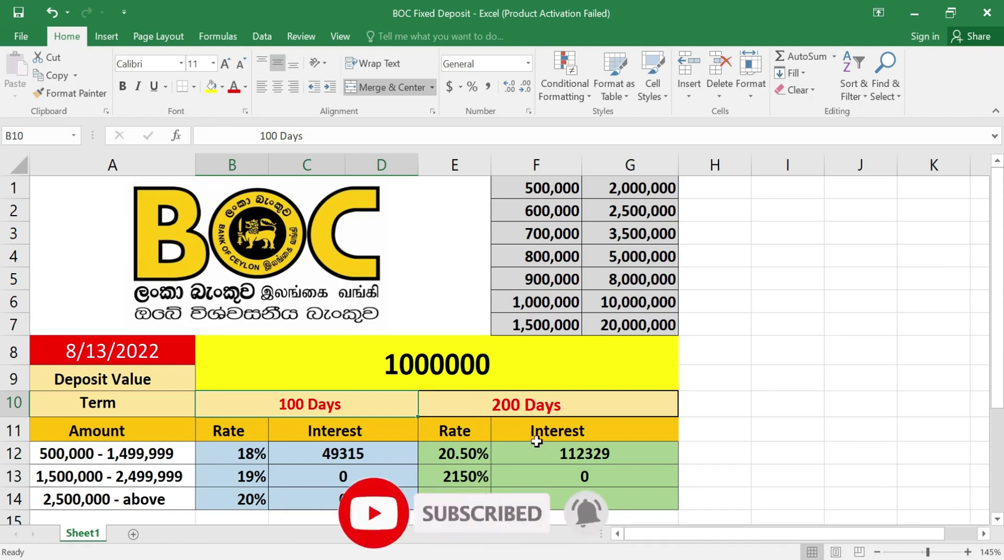
Set the deposit value in cell B8 to 1500000 to recalculate the interest for both terms
{"action": "double_click", "coordinate": [415, 360]}
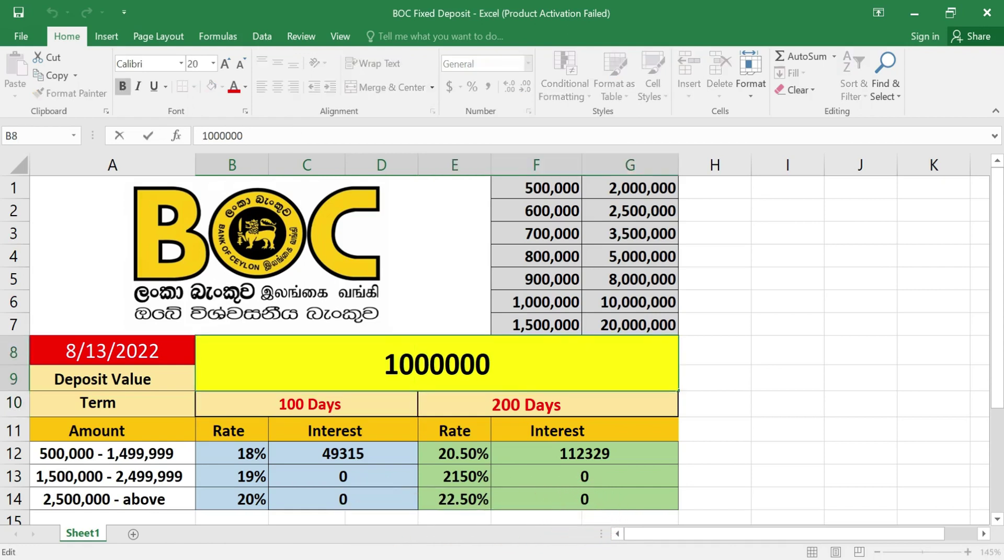
{"action": "key", "text": "BackSpace"}
{"action": "type", "text": "5"}
{"action": "key", "text": "Return"}
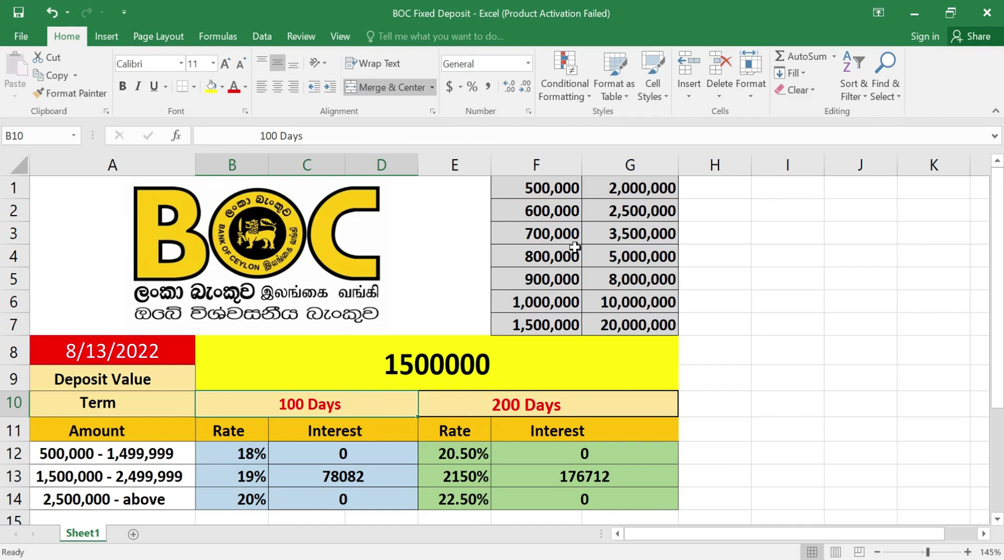
Set the deposit value in cell B8 to 2000000 to recalculate the interest for both terms
{"action": "double_click", "coordinate": [413, 371]}
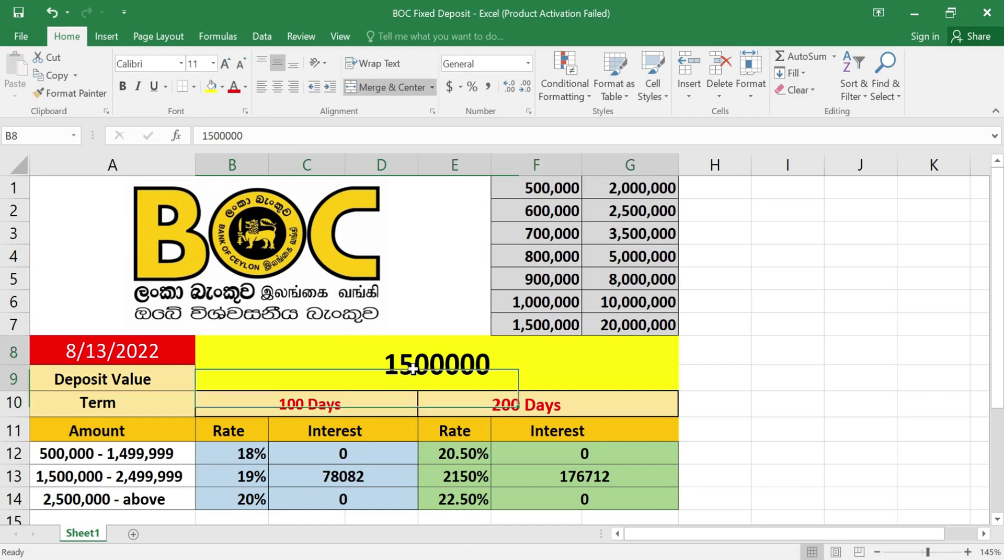
{"action": "key", "text": "BackSpace"}
{"action": "key", "text": "BackSpace"}
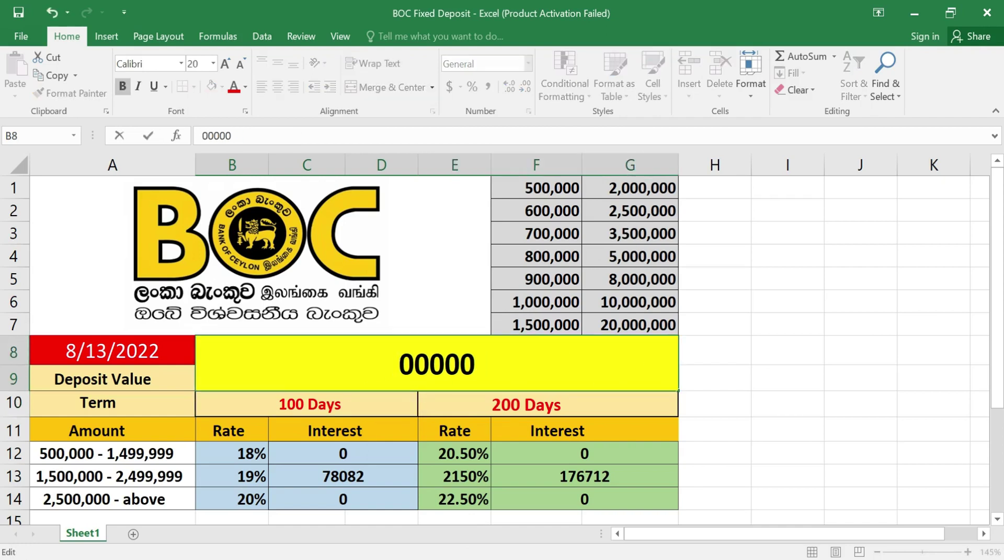
{"action": "type", "text": "20"}
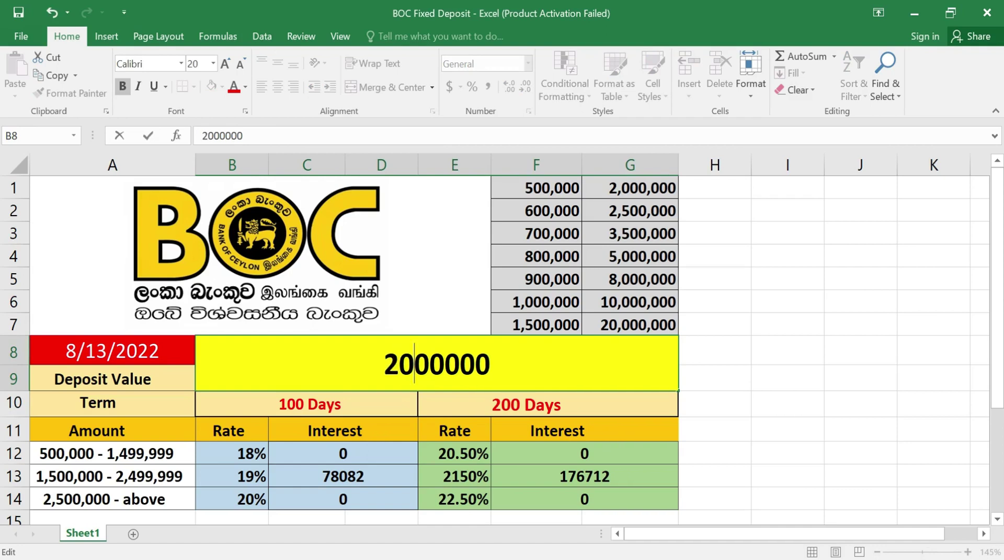
{"action": "key", "text": "Return"}
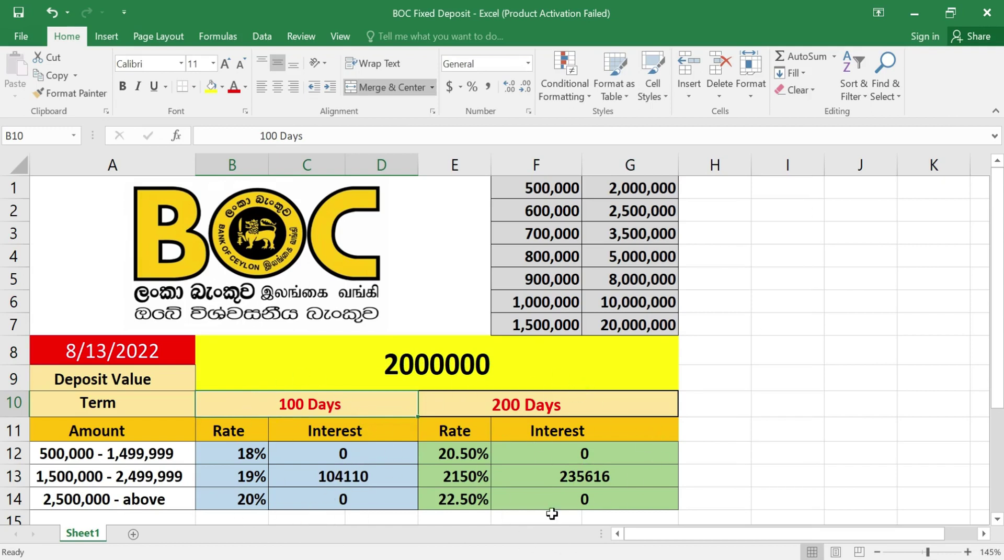
Set the deposit value in cell B8 to 2500000 to recalculate the interest for both terms
{"action": "left_click", "coordinate": [413, 365]}
{"action": "double_click", "coordinate": [413, 365]}
{"action": "key", "text": "BackSpace"}
{"action": "type", "text": "5"}
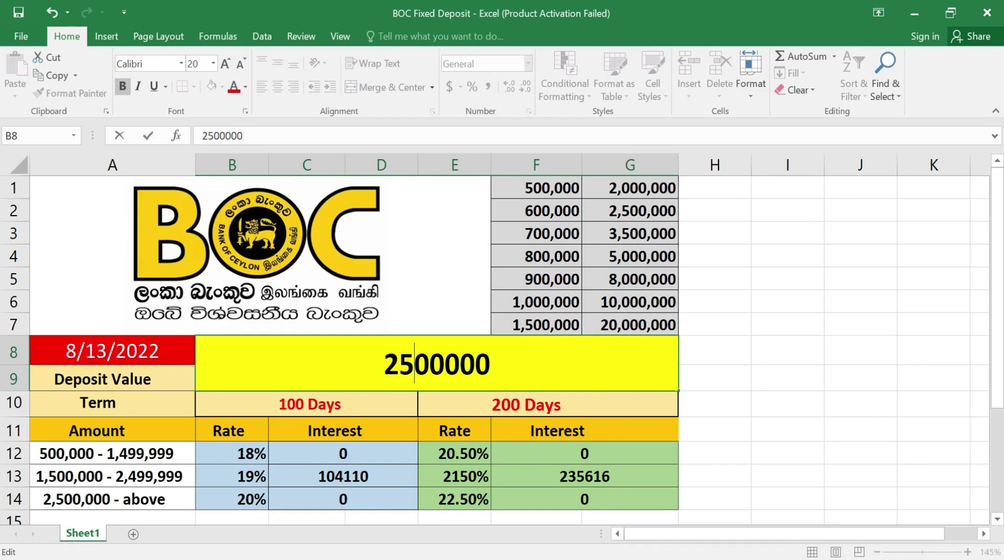
{"action": "key", "text": "Return"}
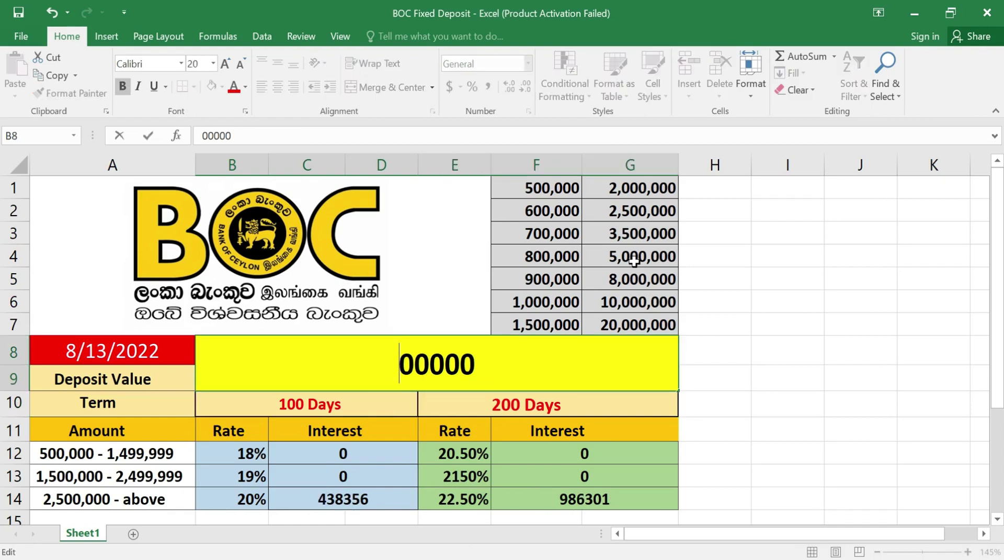
Set the deposit value in cell B8 to 3500000 to recalculate the interest for both terms
{"action": "type", "text": "35"}
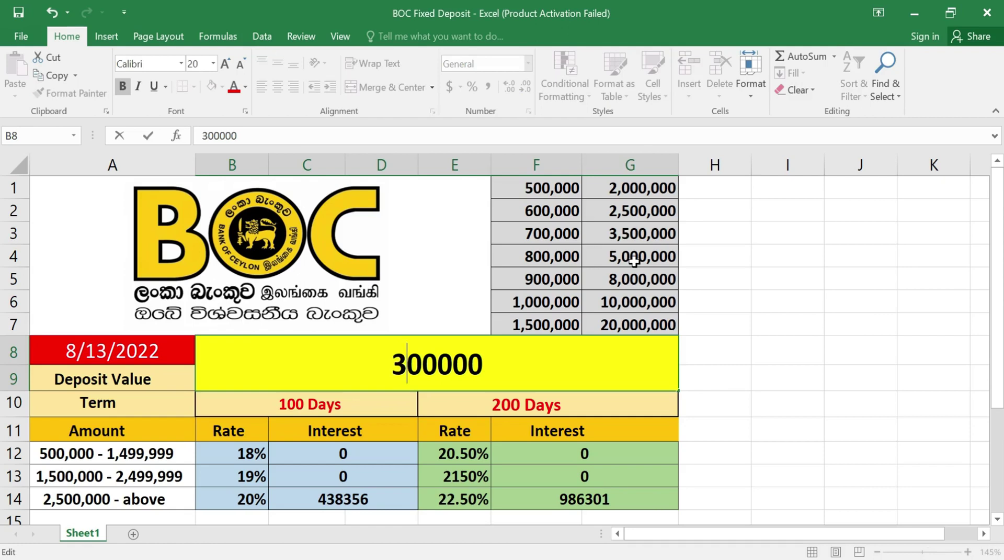
{"action": "key", "text": "Return"}
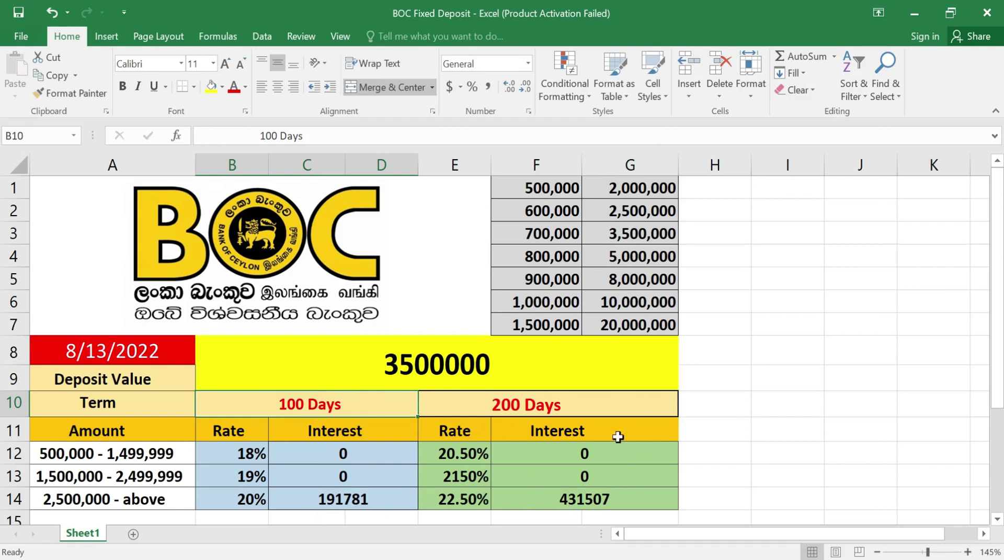
Set the deposit value in cell B8 to 5000000 to recalculate the interest for both terms
{"action": "double_click", "coordinate": [414, 365]}
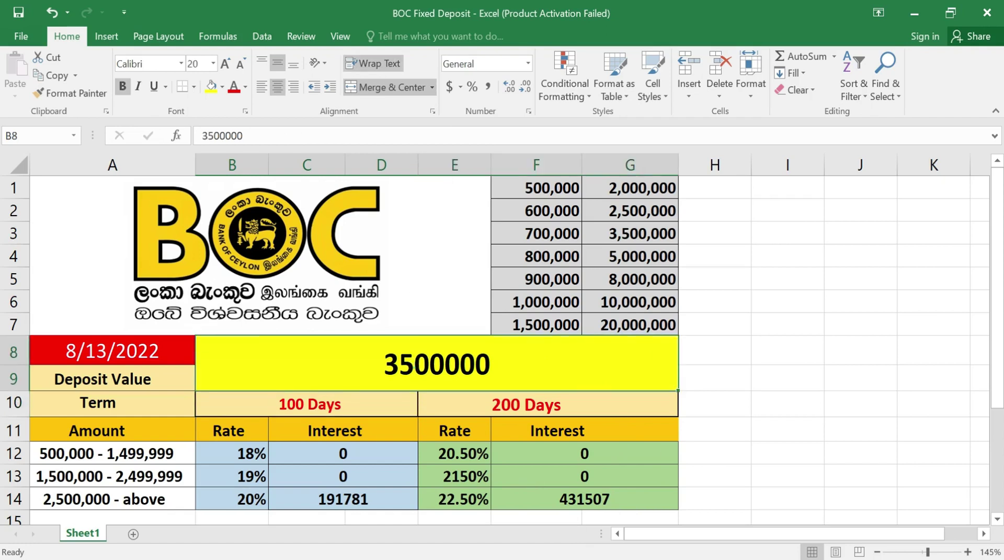
{"action": "key", "text": "BackSpace"}
{"action": "key", "text": "BackSpace"}
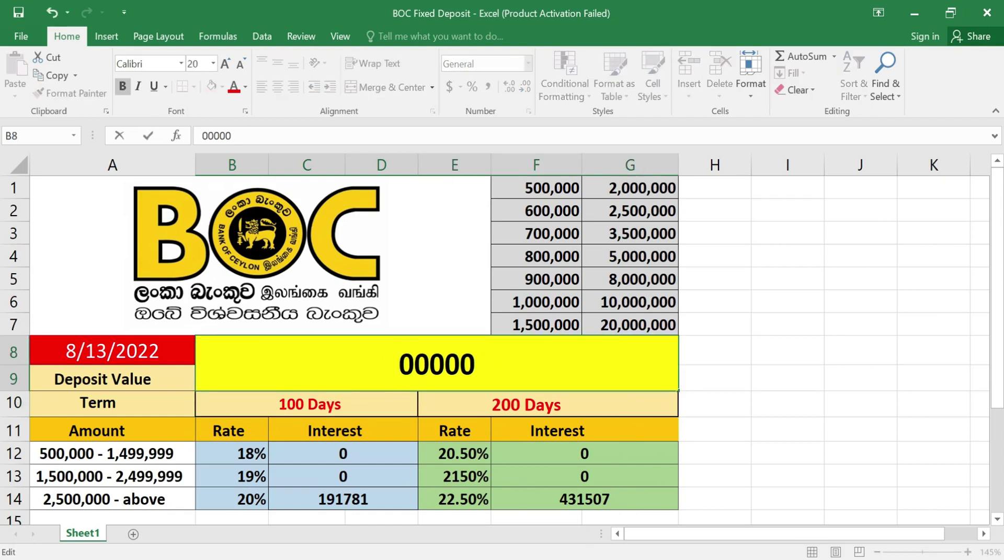
{"action": "type", "text": "50"}
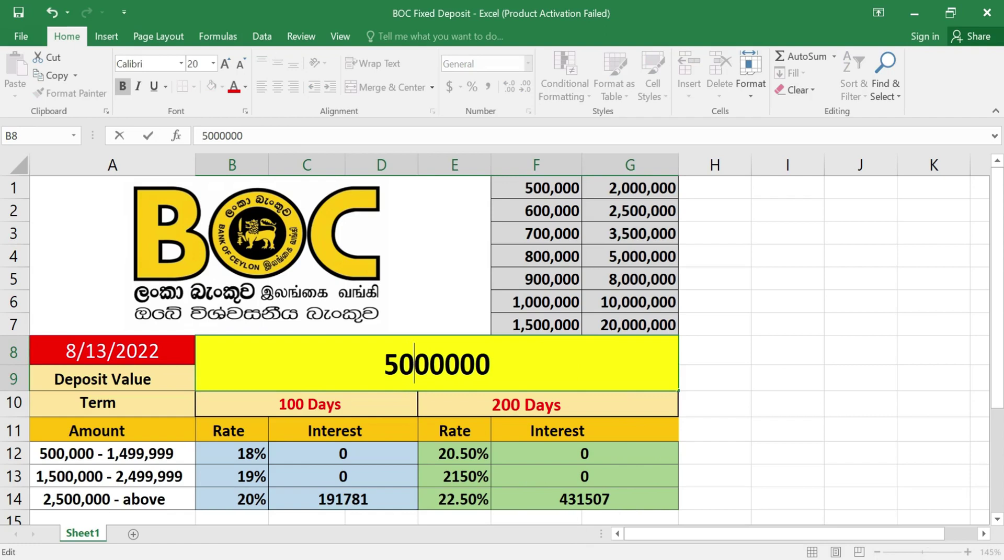
{"action": "key", "text": "Return"}
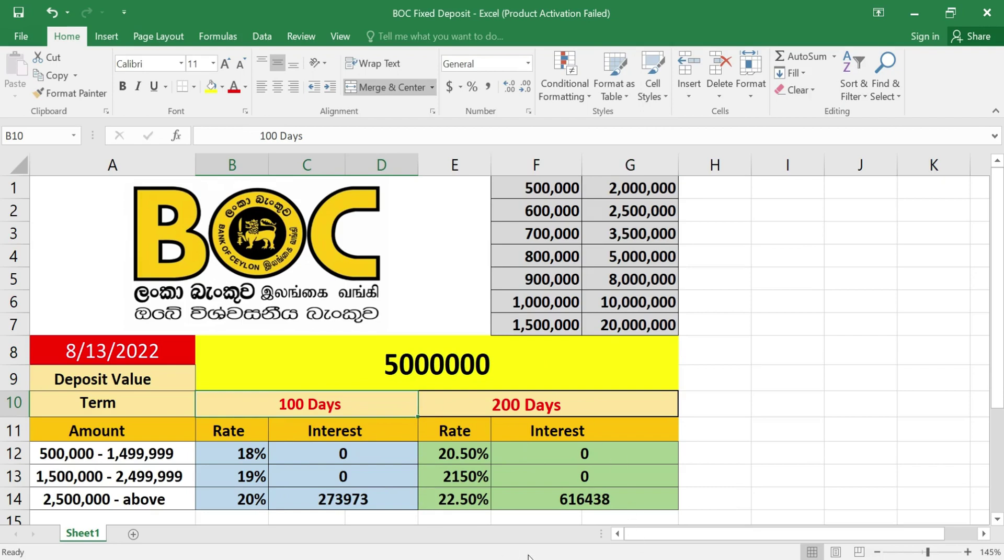
Set the deposit value in cell B8 to 8000000 to recalculate the interest for both terms
{"action": "double_click", "coordinate": [413, 364]}
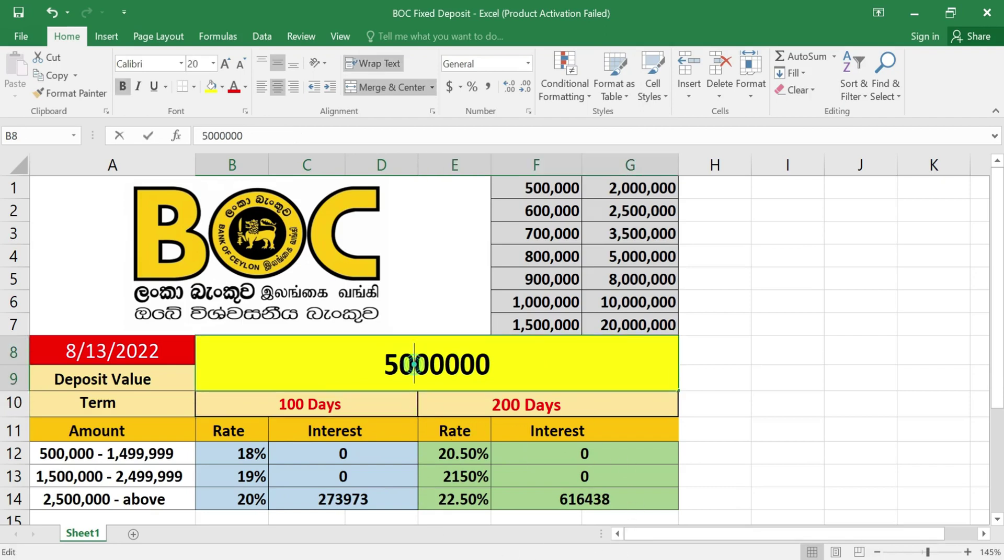
{"action": "key", "text": "BackSpace"}
{"action": "key", "text": "BackSpace"}
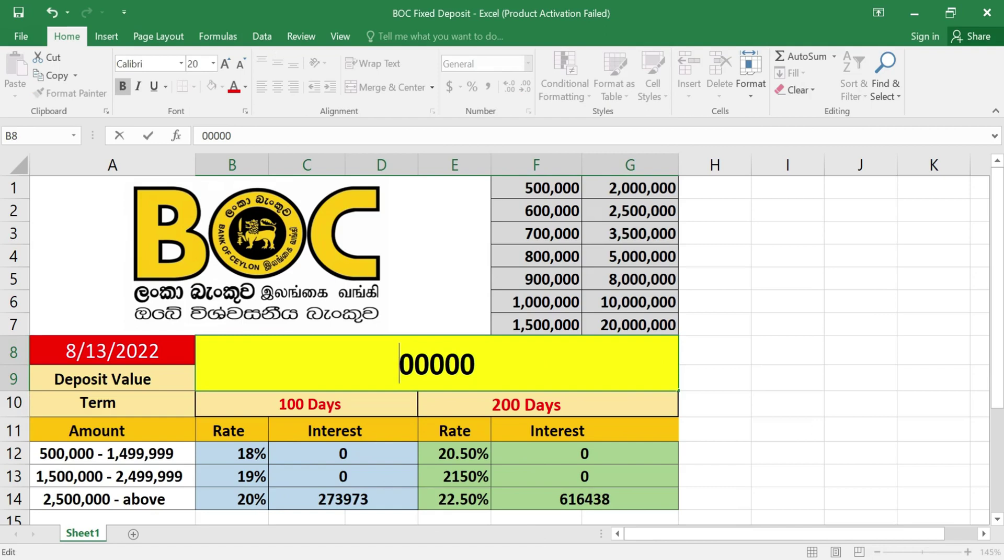
{"action": "type", "text": "80"}
{"action": "key", "text": "Return"}
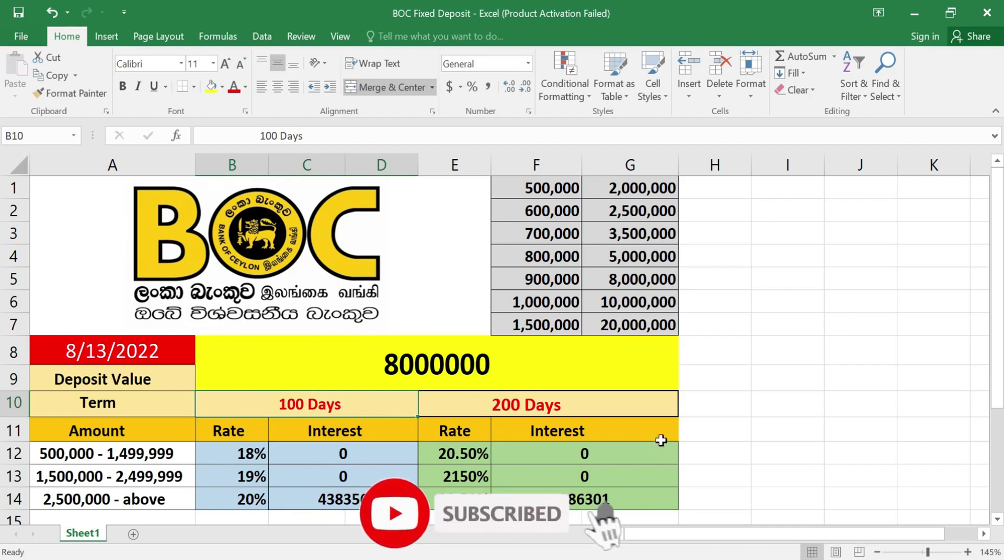
Set the deposit value in cell B8 to 10000000 to recalculate the interest for both terms
{"action": "double_click", "coordinate": [425, 367]}
{"action": "key", "text": "BackSpace"}
{"action": "key", "text": "BackSpace"}
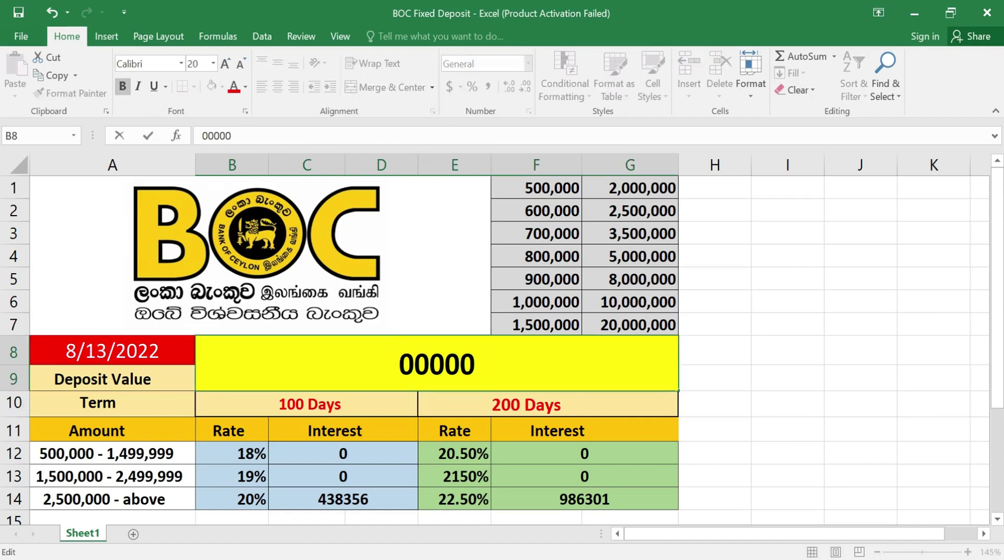
{"action": "type", "text": "100"}
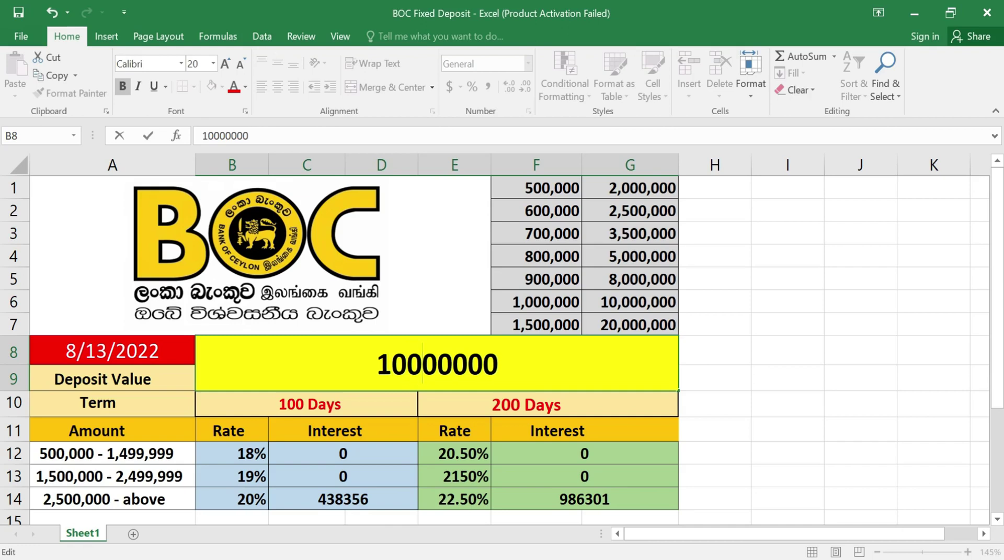
{"action": "key", "text": "Return"}
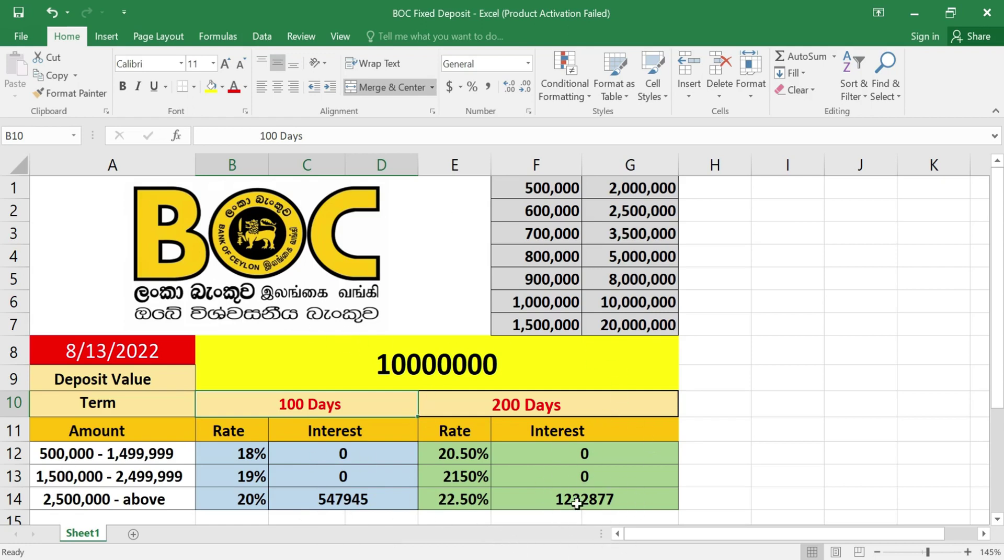
Set the deposit value in cell B8 to 20000000 to recalculate the interest for both terms
{"action": "double_click", "coordinate": [425, 366]}
{"action": "key", "text": "BackSpace"}
{"action": "key", "text": "BackSpace"}
{"action": "key", "text": "BackSpace"}
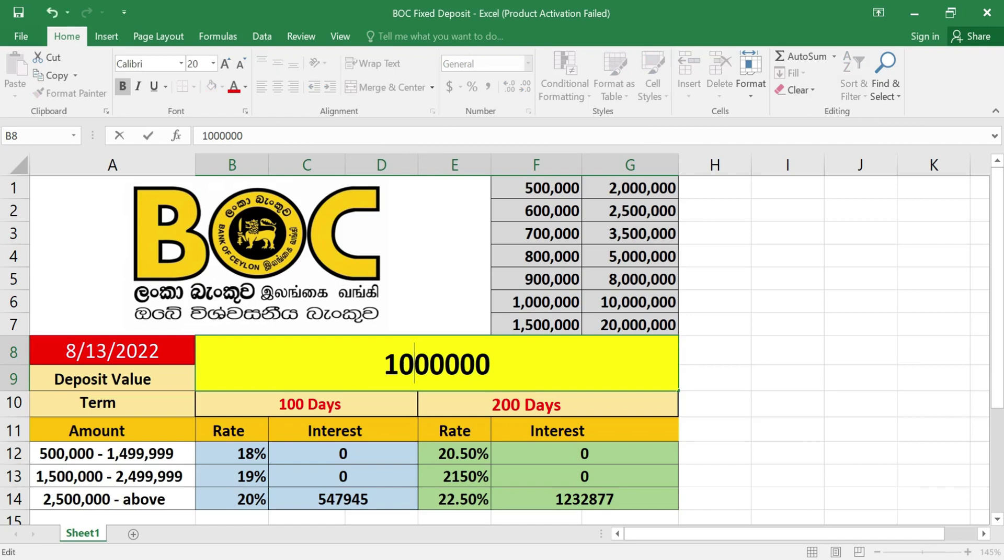
{"action": "type", "text": "2"}
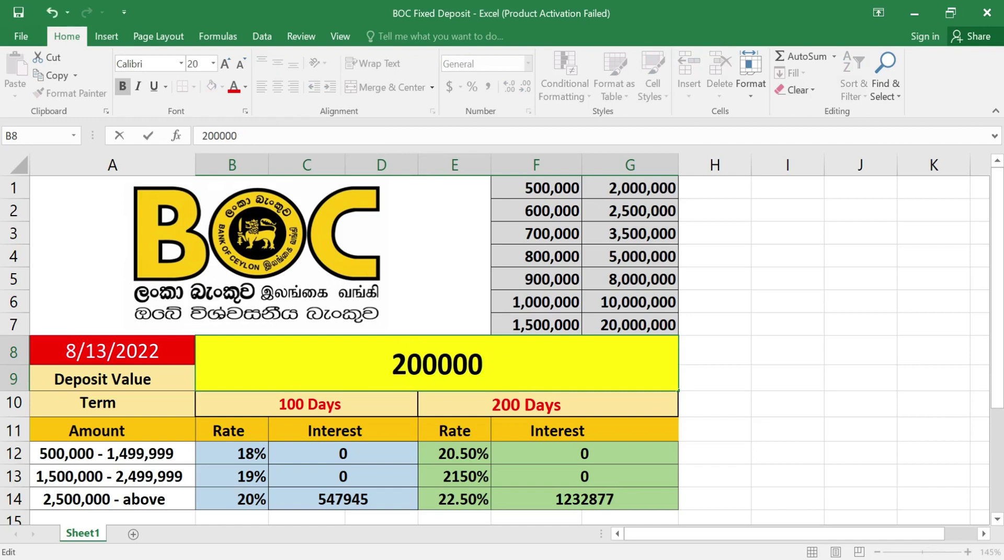
{"action": "type", "text": "00"}
{"action": "key", "text": "Return"}
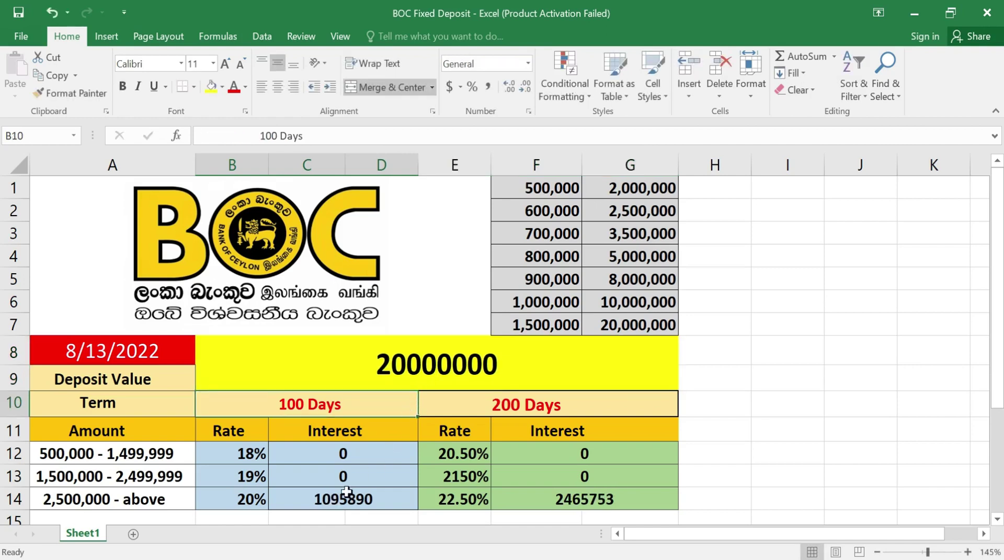